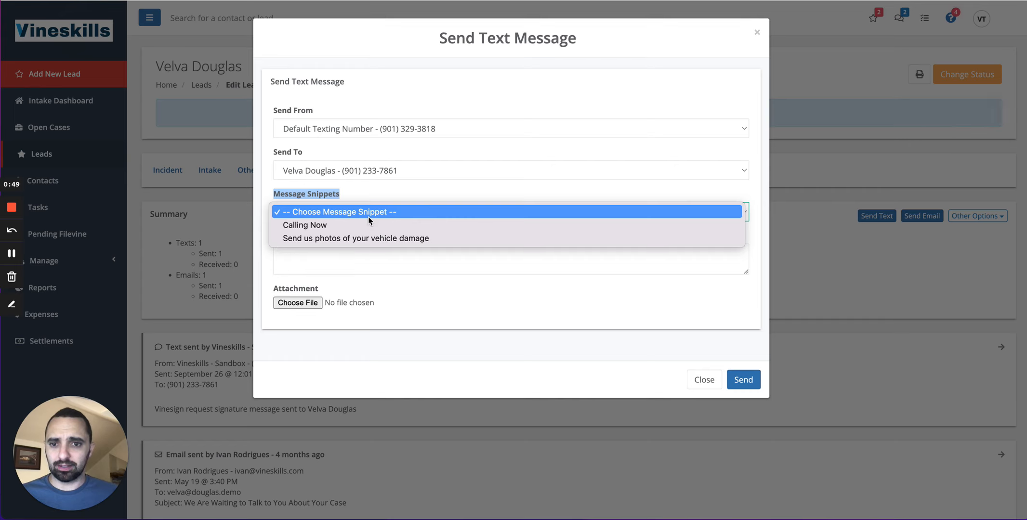
# Try the 'Send us photos of your vehicle damage' snippet in the text message, review its text, and close without sending.
pyautogui.click(320, 239)
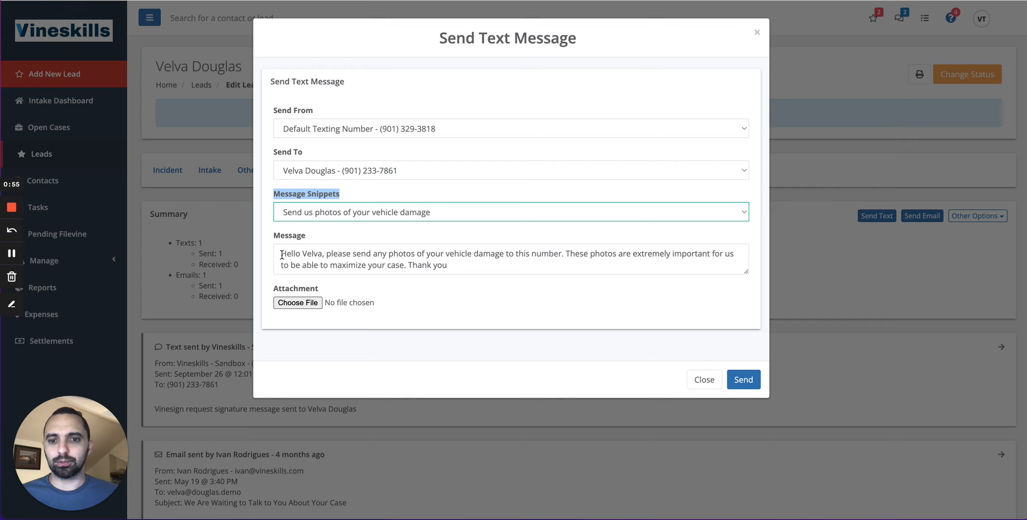
pyautogui.moveTo(282, 256); pyautogui.dragTo(482, 269)
pyautogui.click(481, 269)
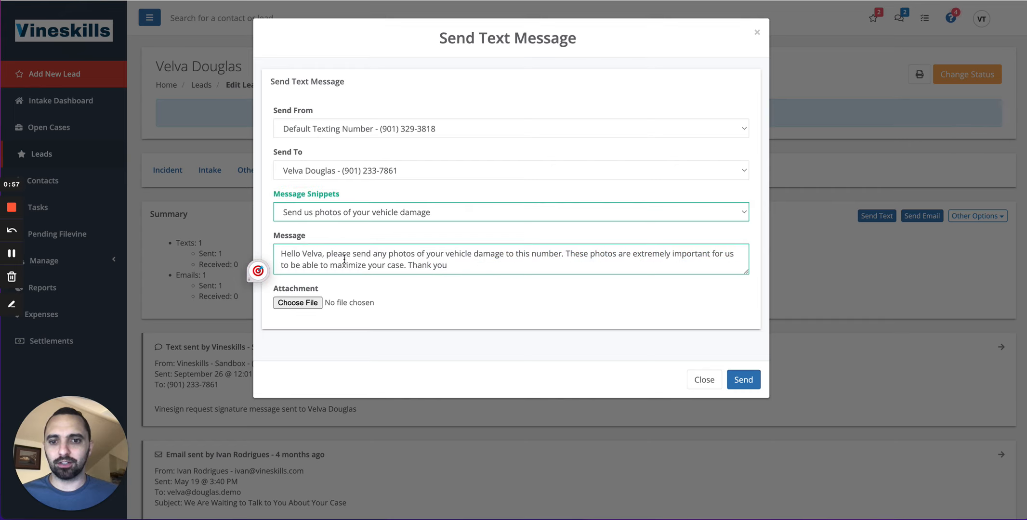
pyautogui.moveTo(321, 254); pyautogui.dragTo(307, 254)
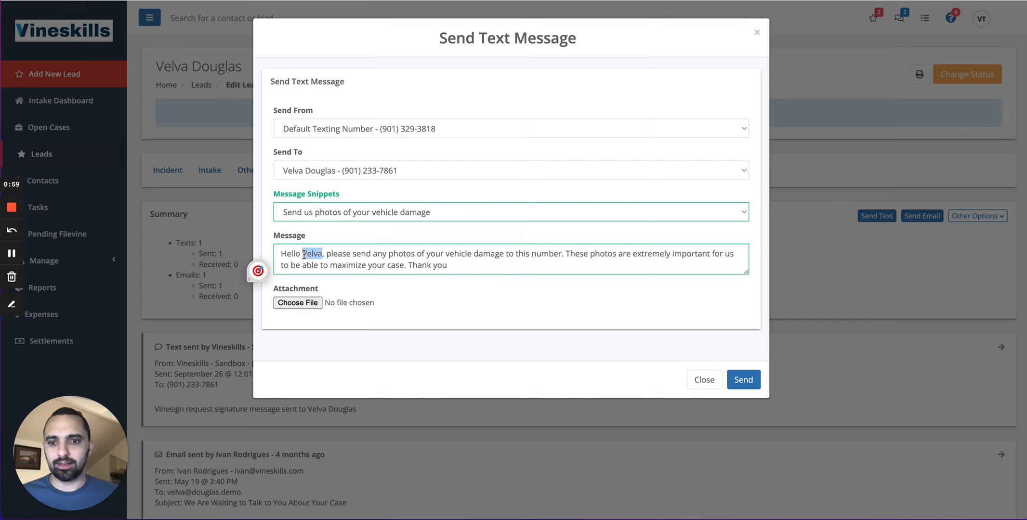
pyautogui.click(481, 266)
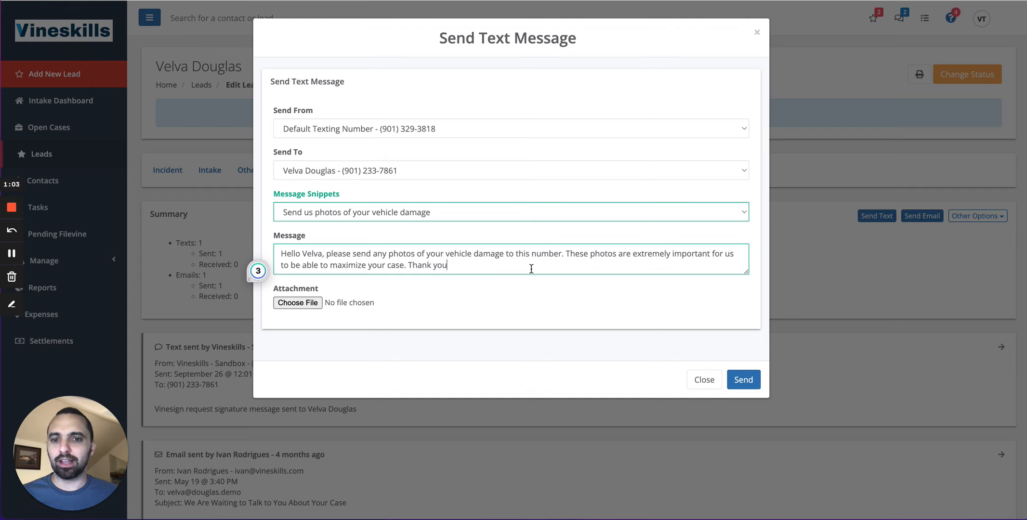
pyautogui.click(754, 381)
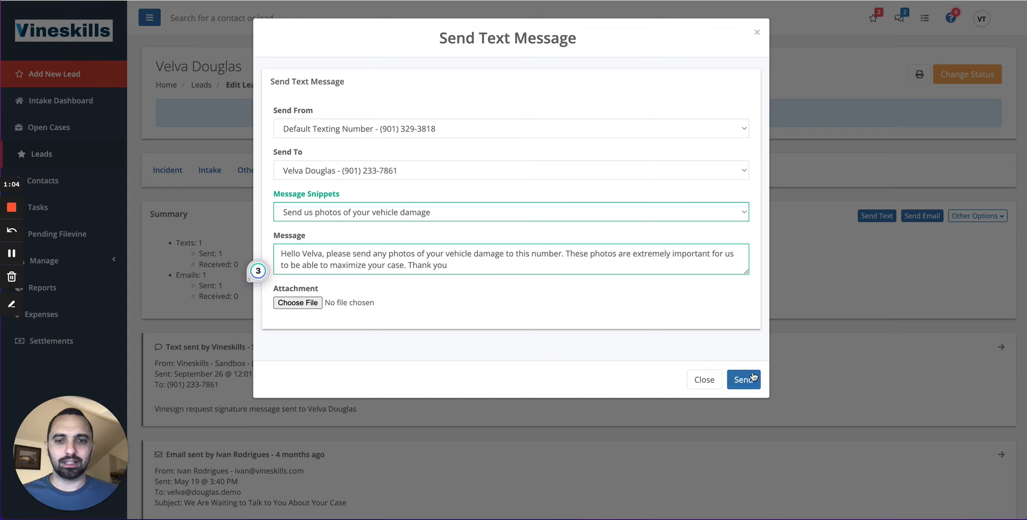
pyautogui.click(703, 380)
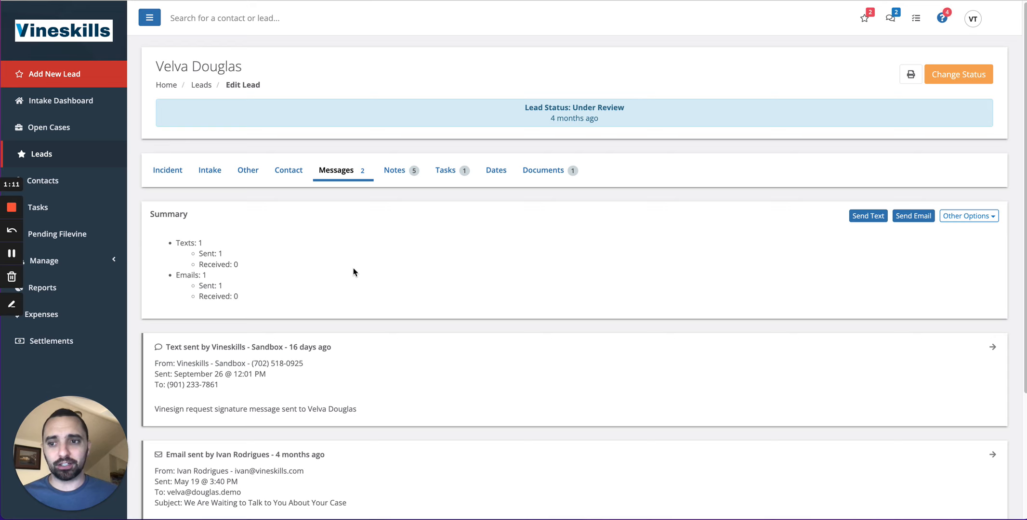
# Open the Message Snippets page via the Manage section's Message Templates.
pyautogui.click(80, 263)
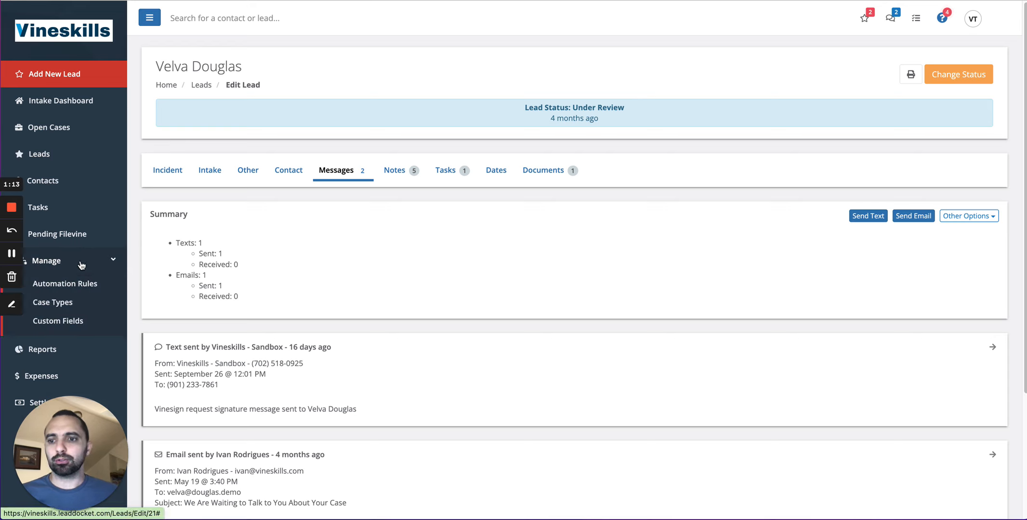
pyautogui.scroll(-4, 85, 269)
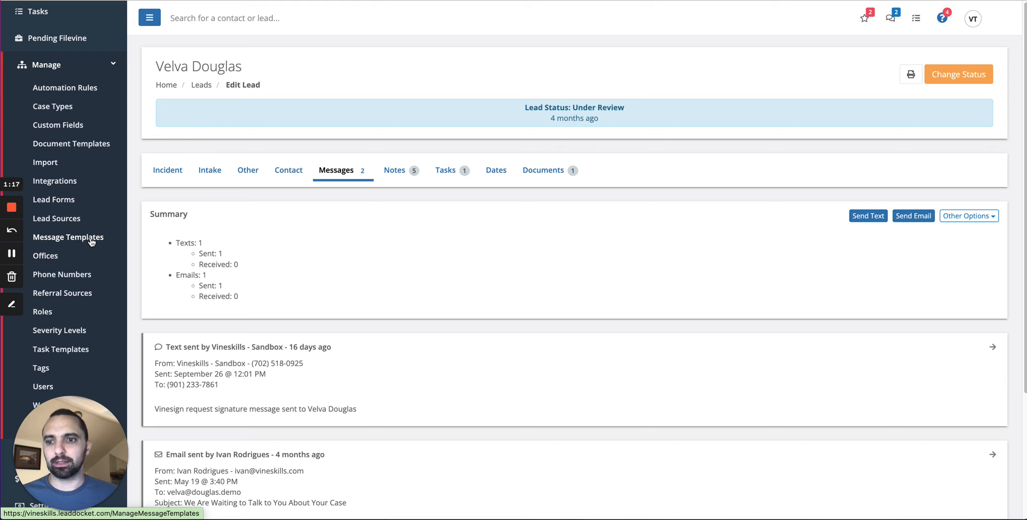
pyautogui.click(70, 244)
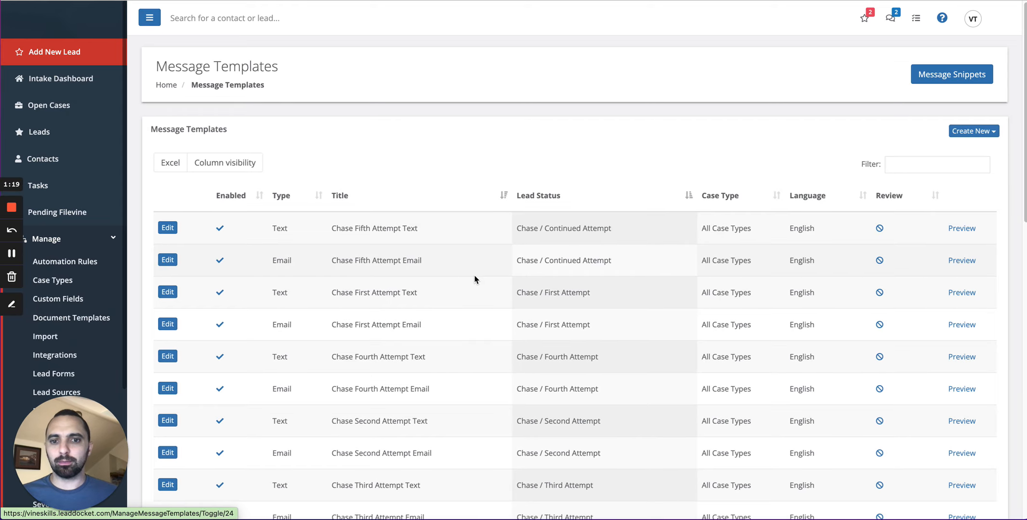
pyautogui.scroll(-2, 617, 380)
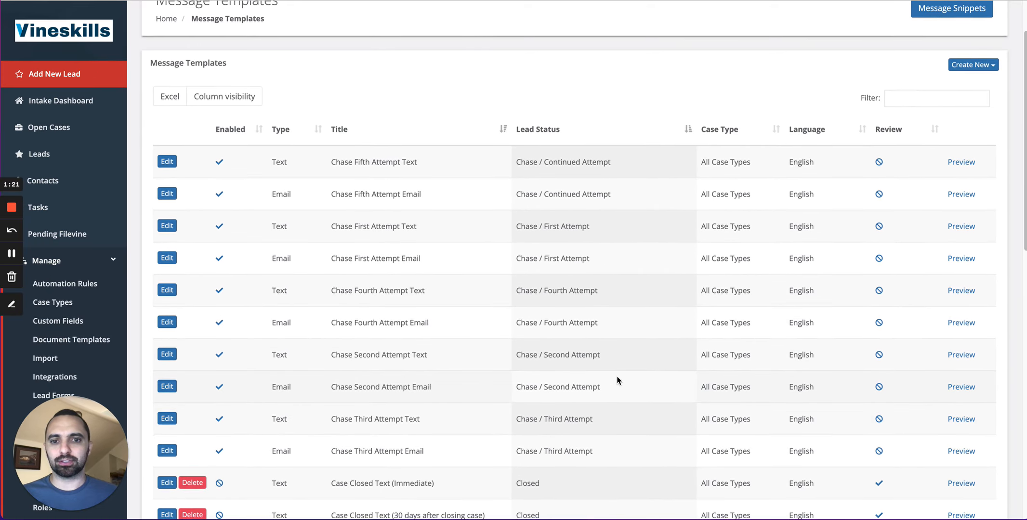
pyautogui.scroll(2, 617, 380)
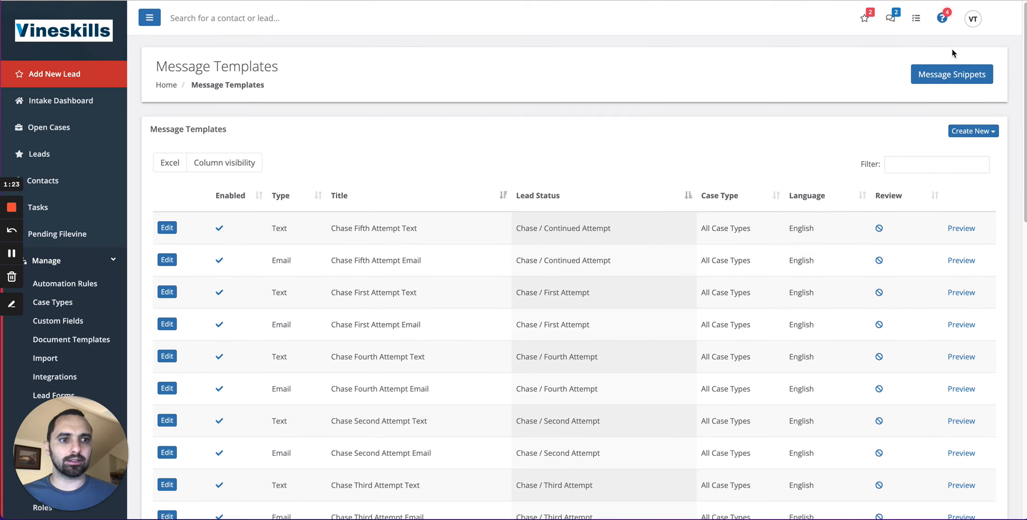
pyautogui.click(968, 78)
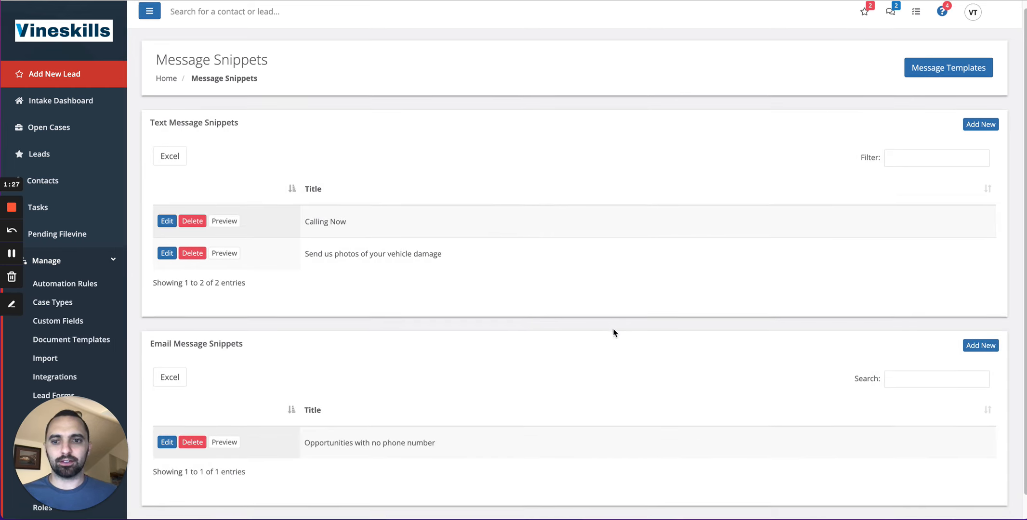
# Start a new text message snippet titled 'Please call us now'.
pyautogui.scroll(-1, 612, 333)
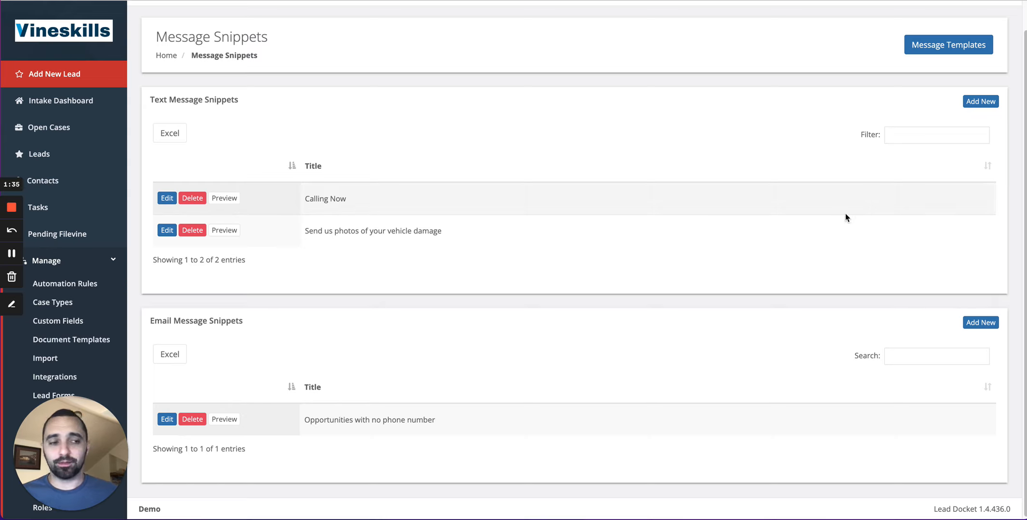
pyautogui.click(978, 108)
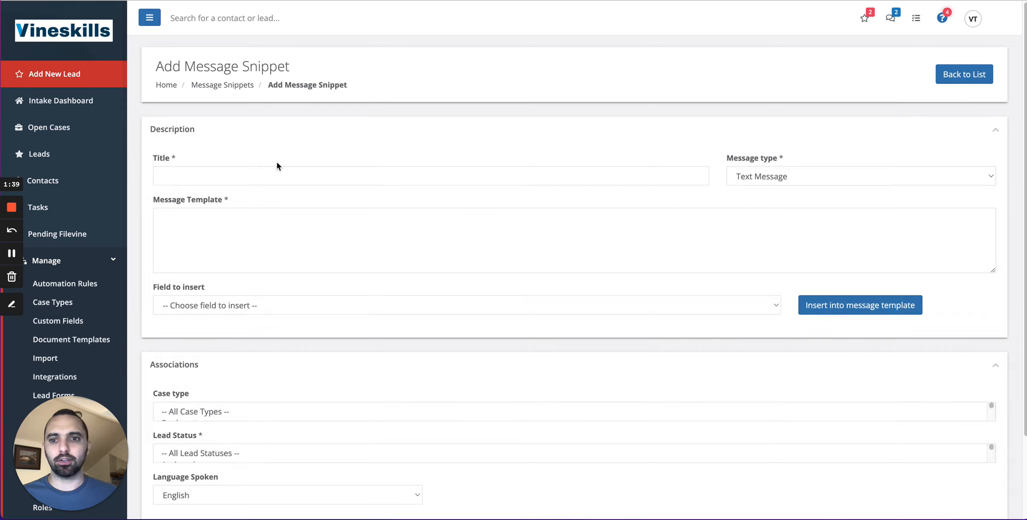
pyautogui.click(280, 174)
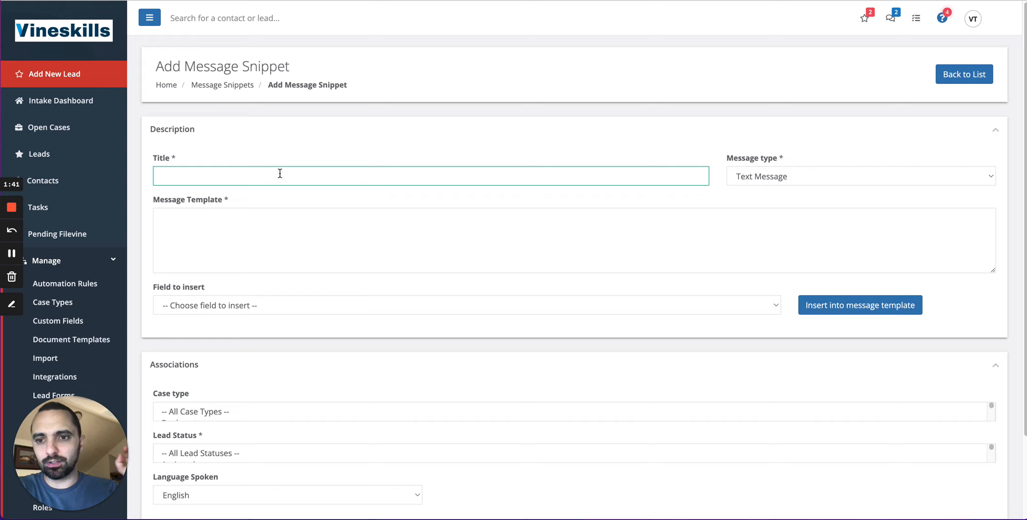
pyautogui.write('Please')
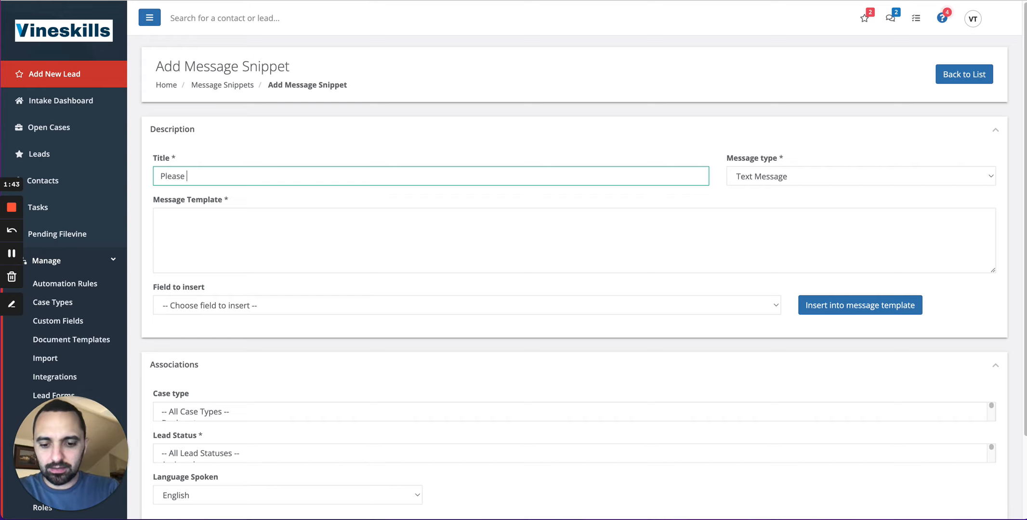
pyautogui.write(' call us now')
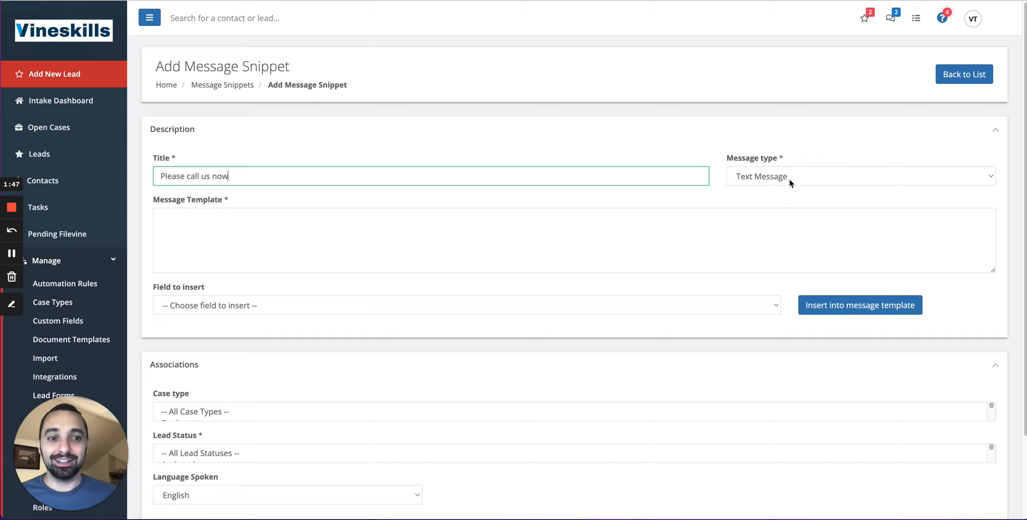
# Keep Text Message as the message type and begin the message template with 'Hello'.
pyautogui.click(762, 204)
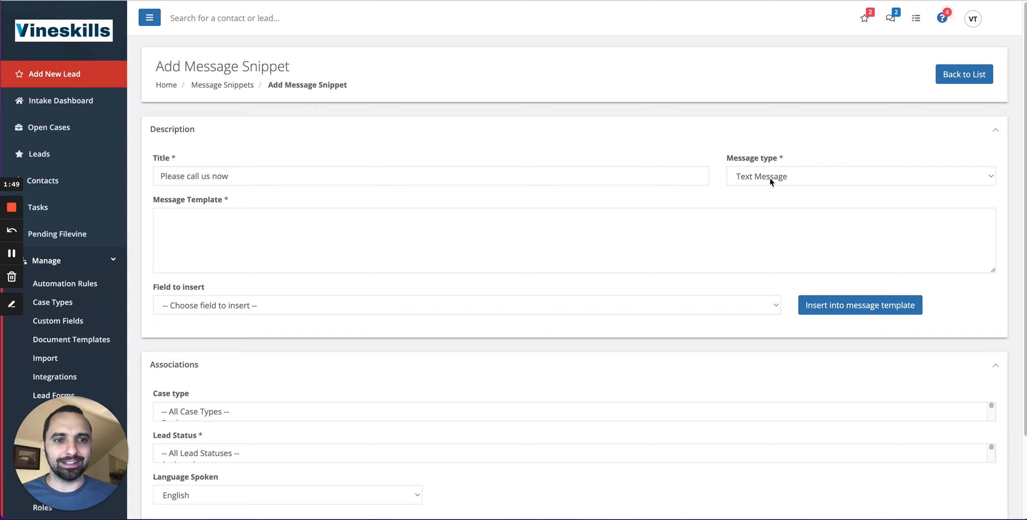
pyautogui.click(765, 180)
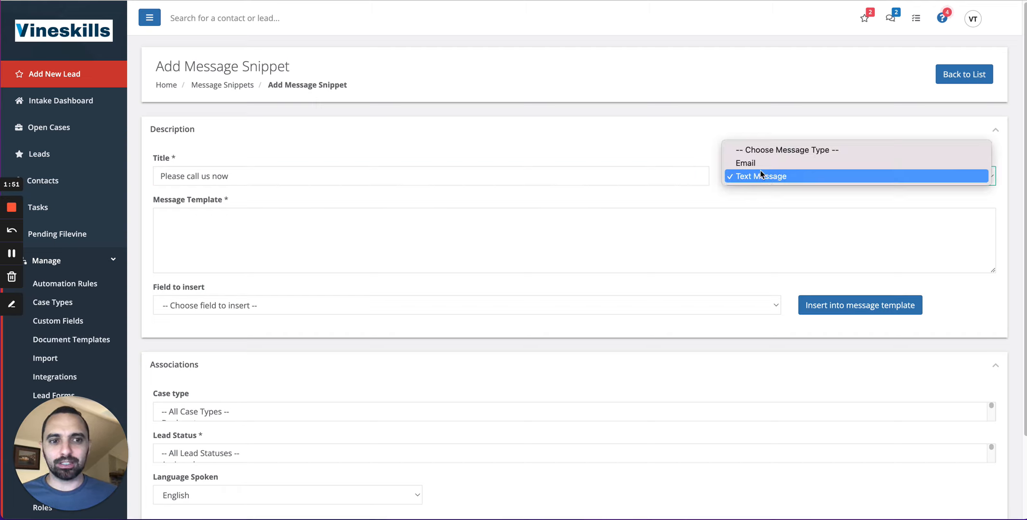
pyautogui.click(760, 170)
pyautogui.click(316, 211)
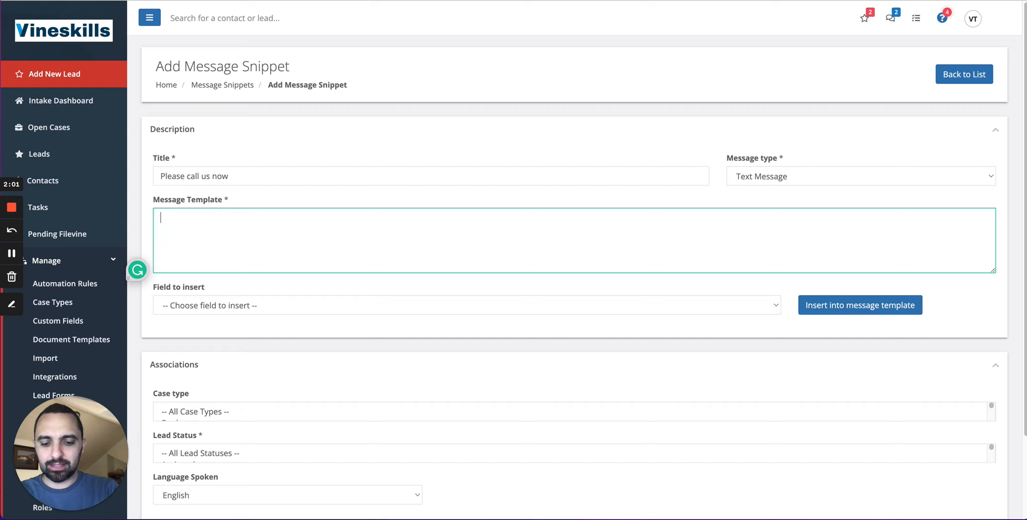
pyautogui.write('Hello')
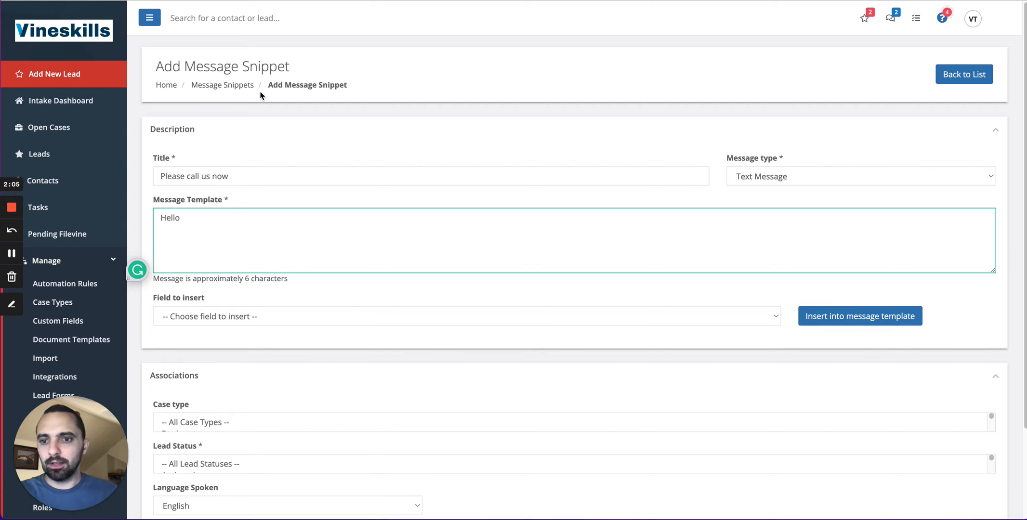
# Insert the Client First Name field into the message template.
pyautogui.moveTo(157, 301); pyautogui.dragTo(202, 302)
pyautogui.click(234, 320)
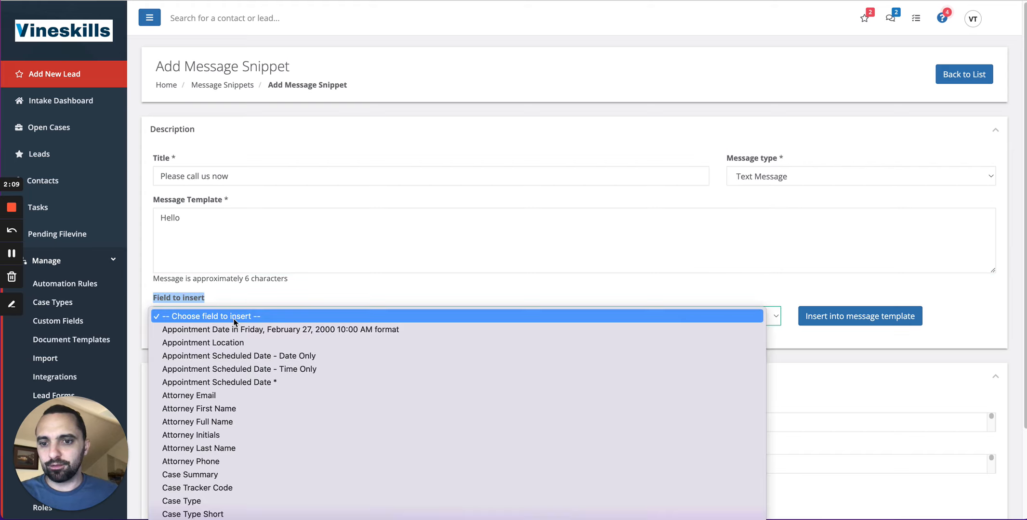
pyautogui.scroll(-5, 268, 383)
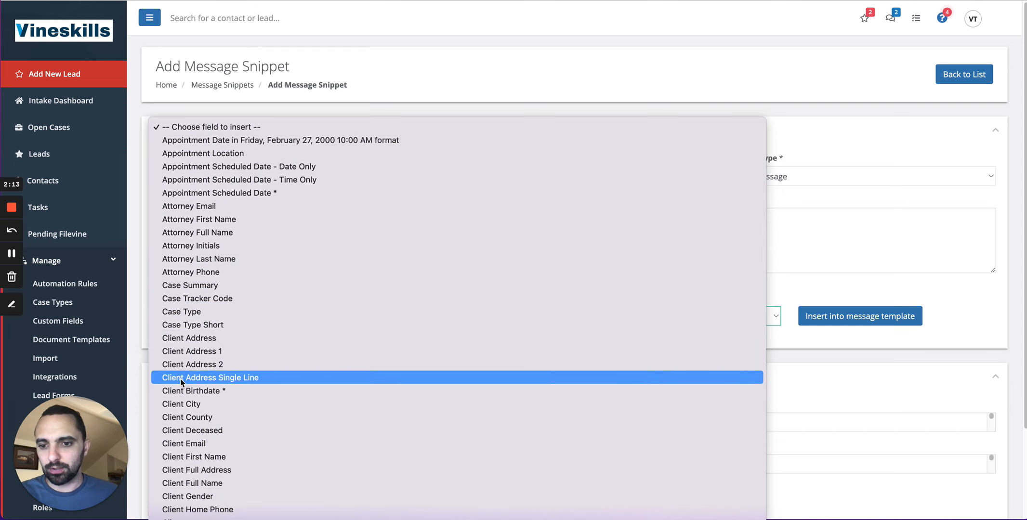
pyautogui.click(215, 457)
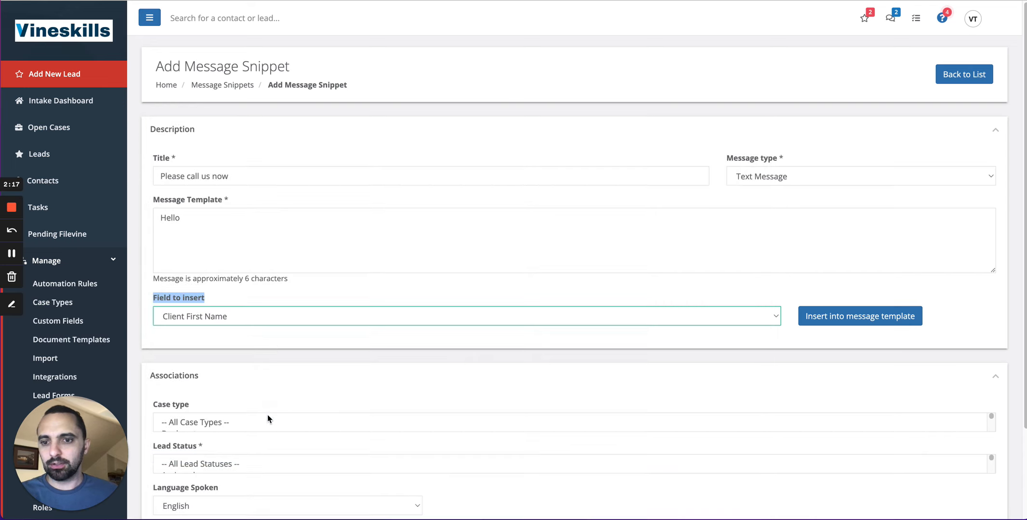
pyautogui.click(860, 320)
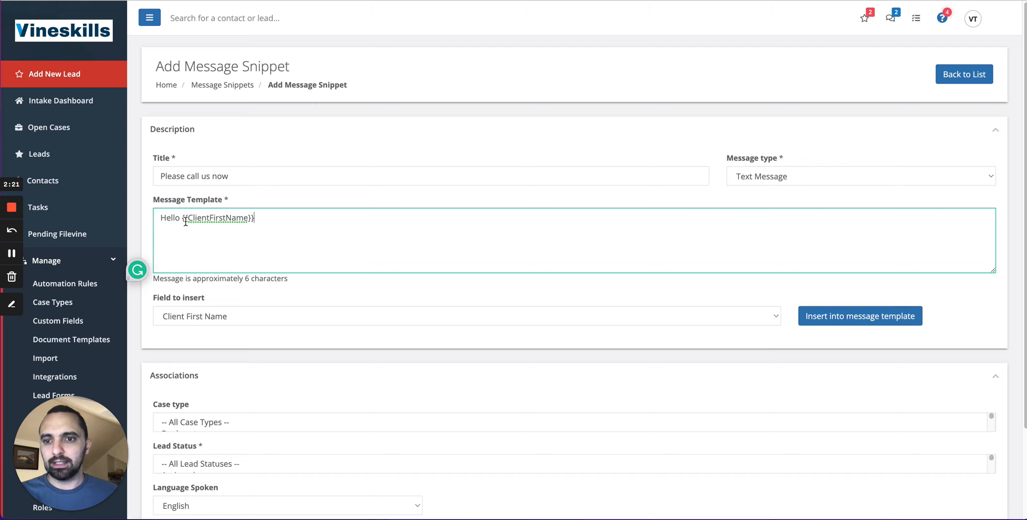
# Continue the template after the first-name field with ', Please call us immediately,'.
pyautogui.moveTo(184, 220); pyautogui.dragTo(256, 220)
pyautogui.click(280, 223)
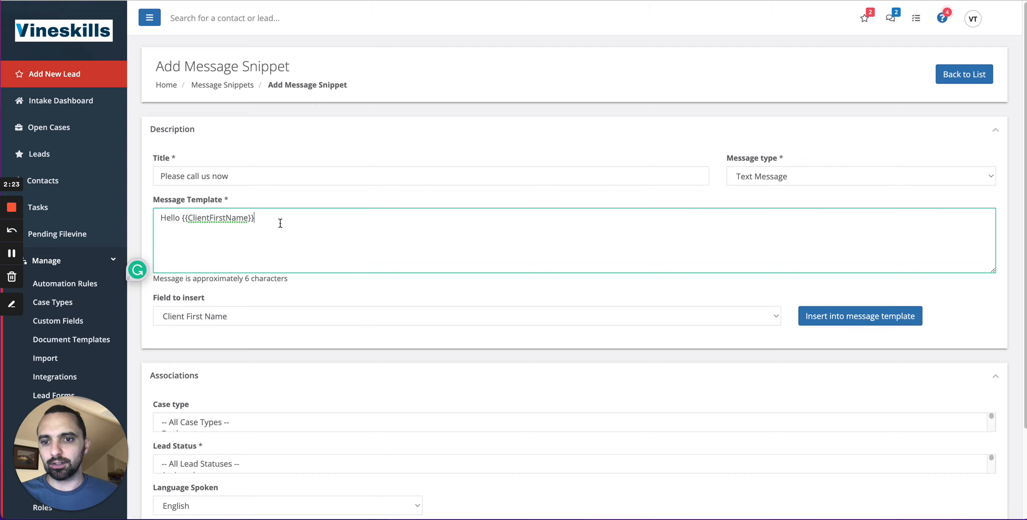
pyautogui.write(',')
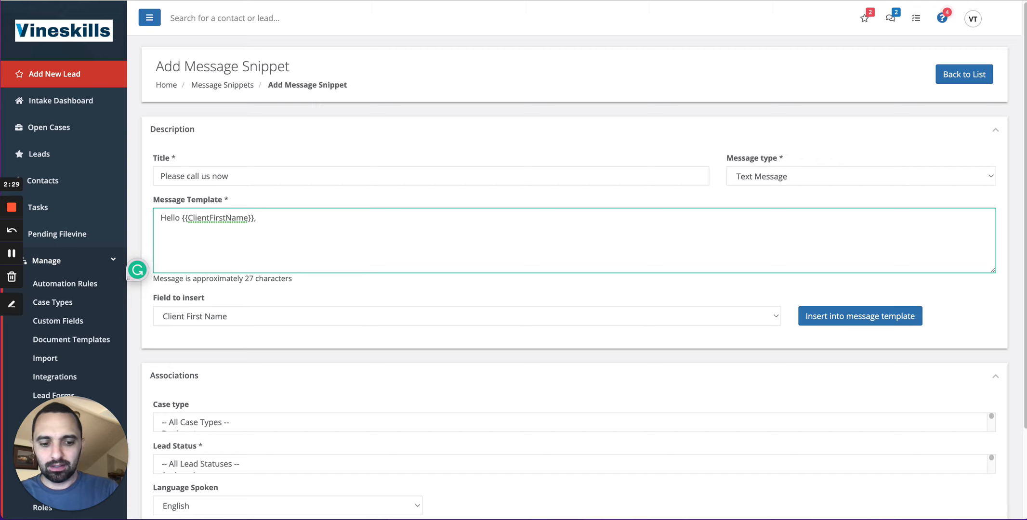
pyautogui.write('  Please call')
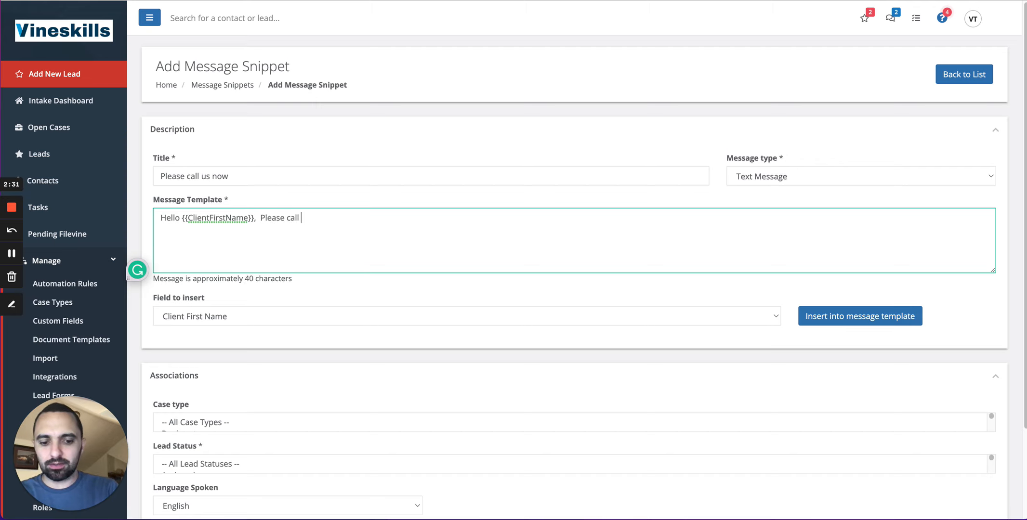
pyautogui.write(' us immediately')
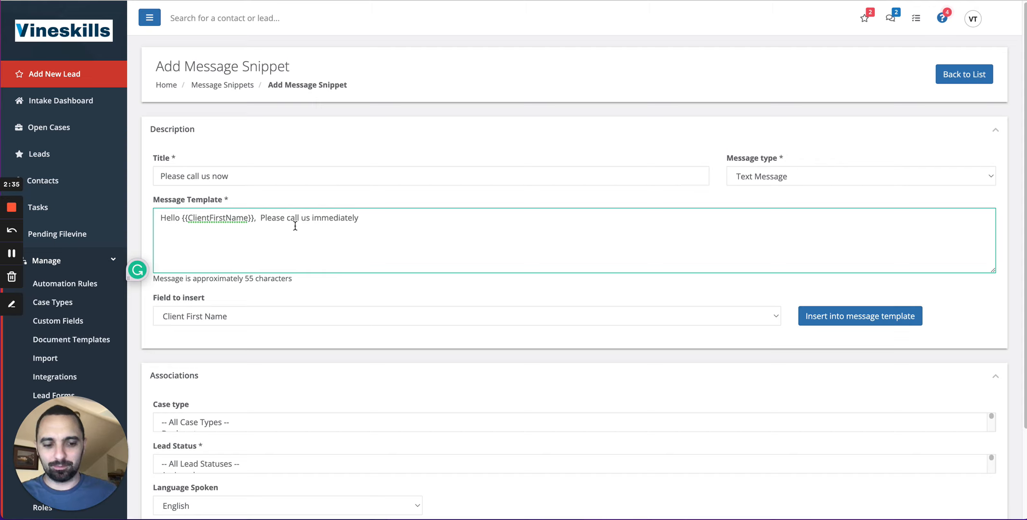
pyautogui.write(' ,')
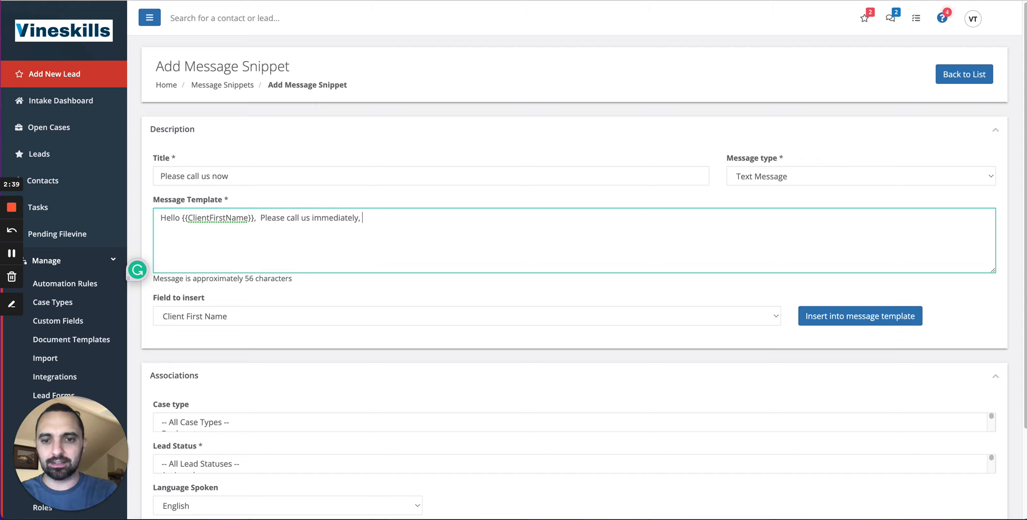
# Insert the Intake Full Name field at the end of the template and start a new line.
pyautogui.click(299, 316)
pyautogui.scroll(-10, 284, 316)
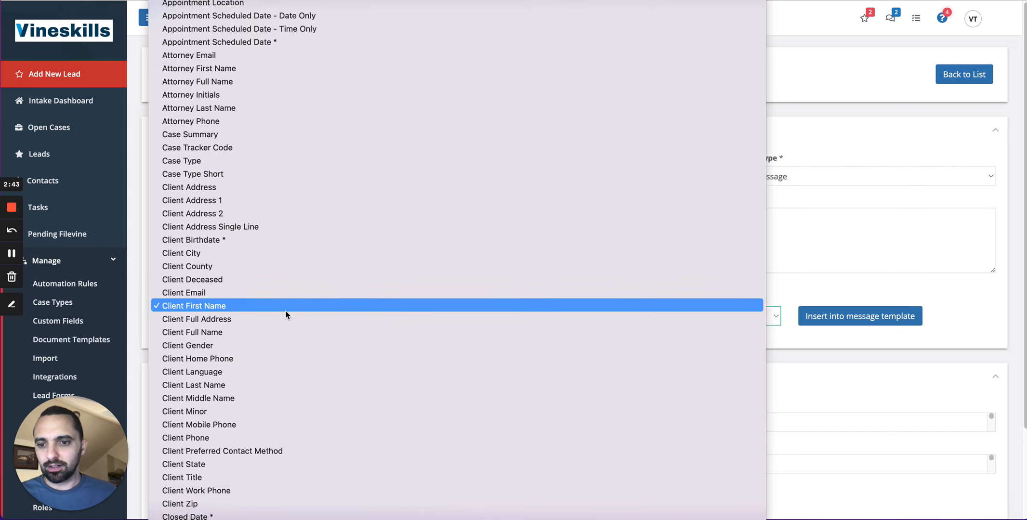
pyautogui.scroll(-4, 286, 313)
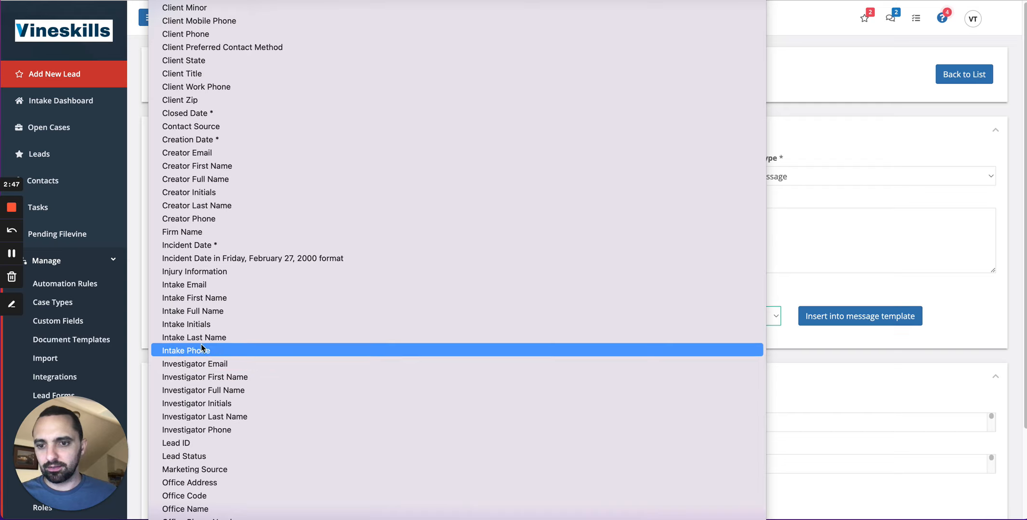
pyautogui.click(212, 311)
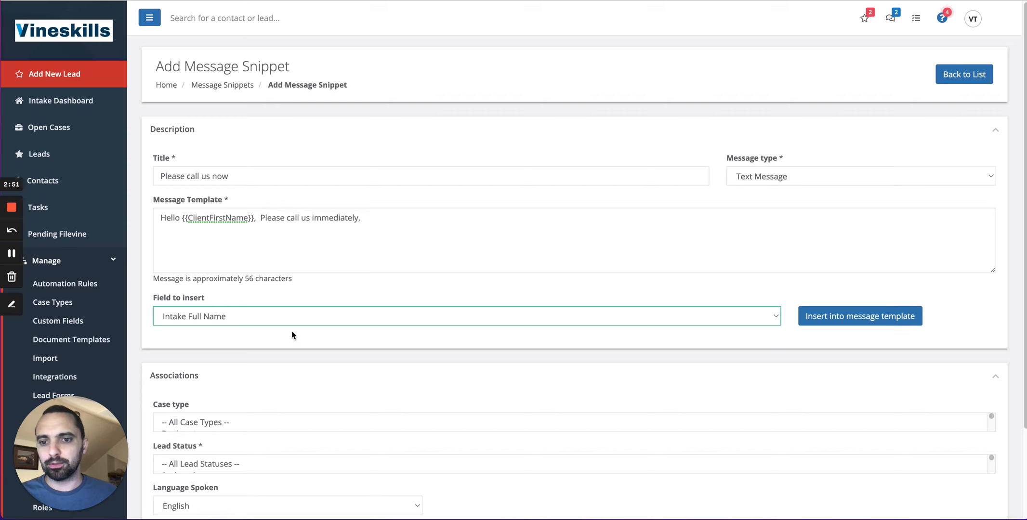
pyautogui.click(826, 322)
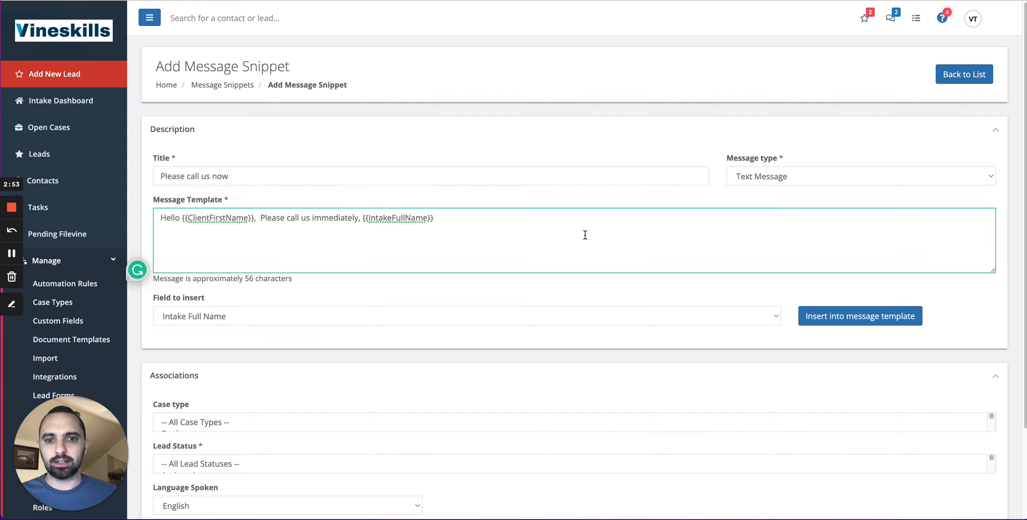
pyautogui.press('Return')
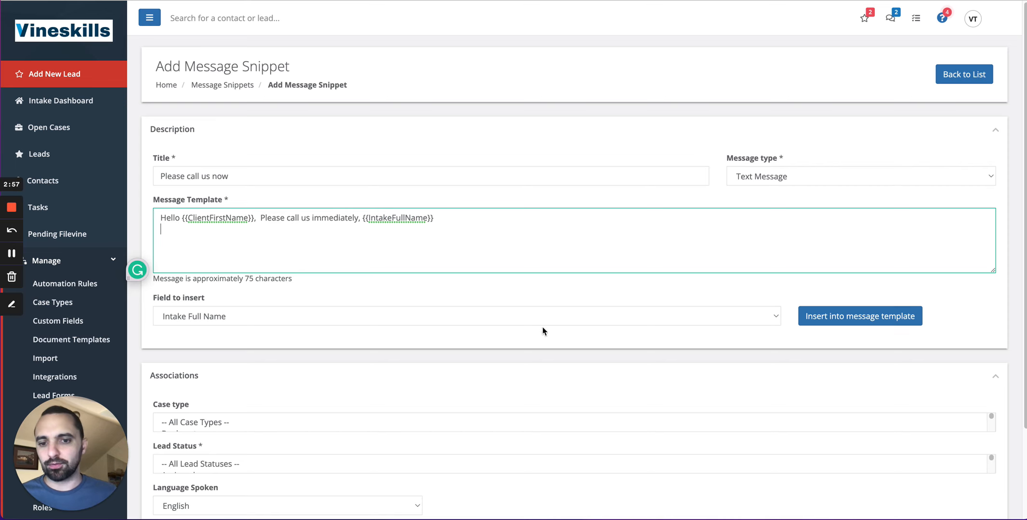
# Browse the list of merge fields available for insertion, leaving the selection unchanged.
pyautogui.click(270, 319)
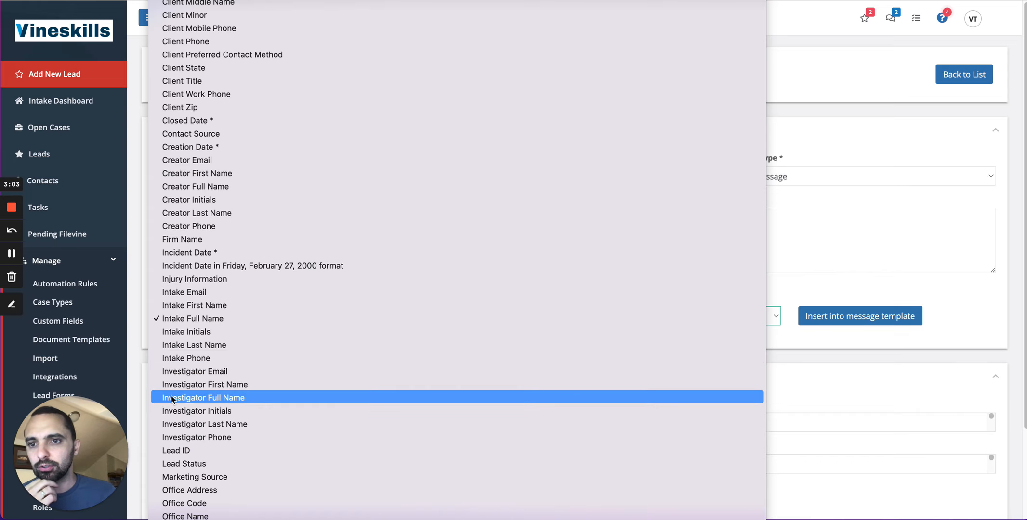
pyautogui.scroll(-1, 274, 396)
pyautogui.scroll(-5, 273, 399)
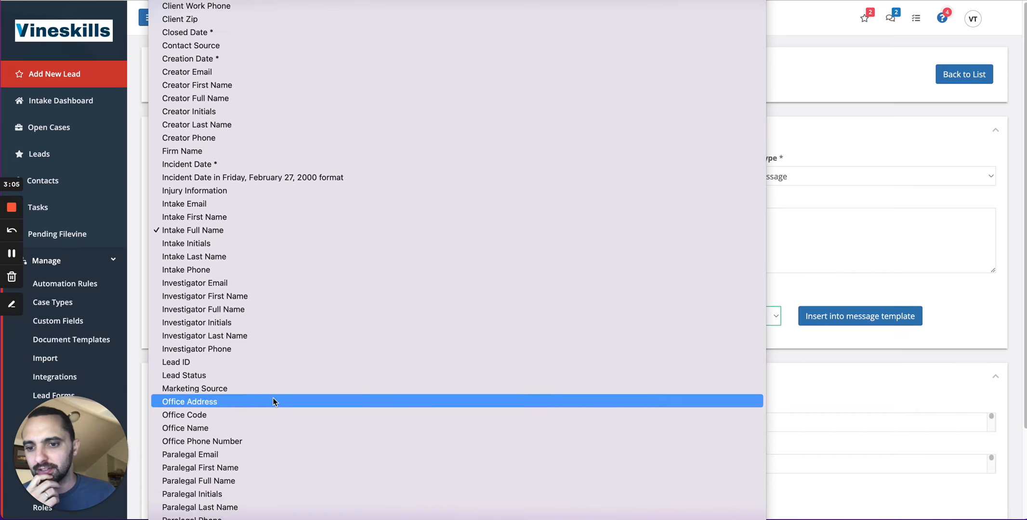
pyautogui.scroll(-3, 221, 436)
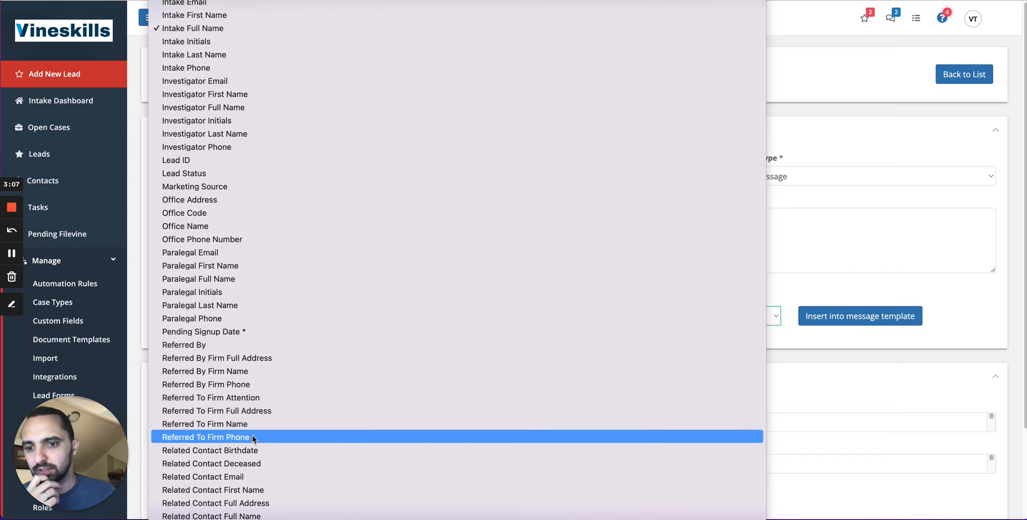
pyautogui.click(803, 272)
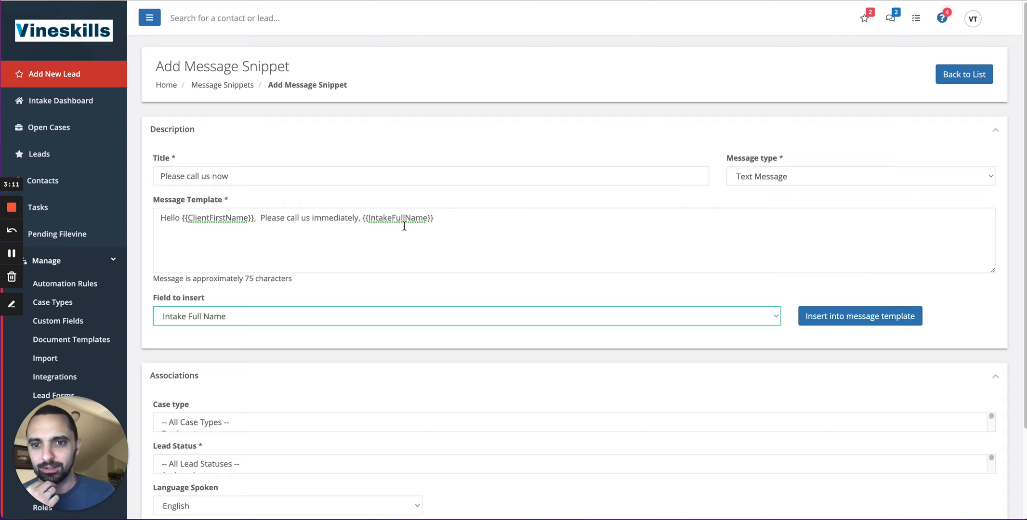
# Set the snippet's case type association to All Case Types.
pyautogui.scroll(-3, 413, 376)
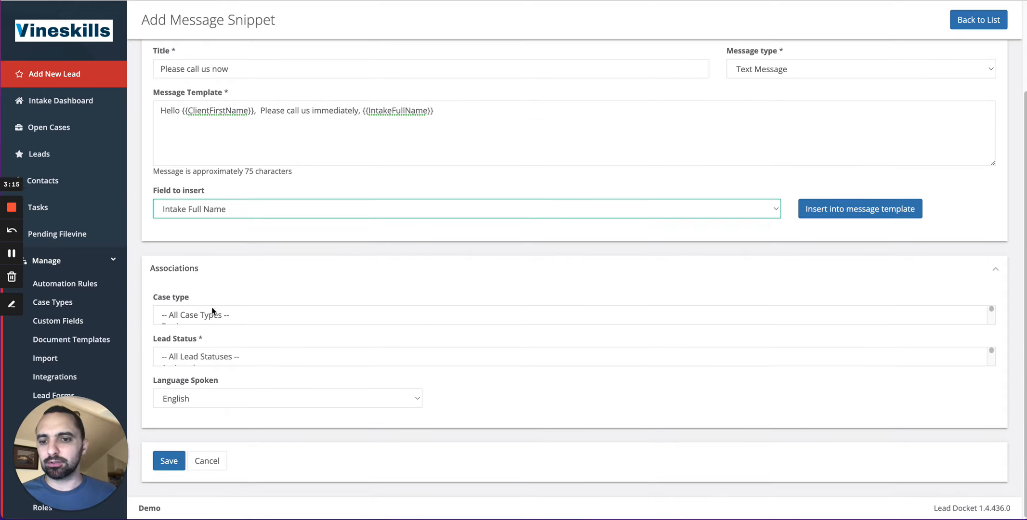
pyautogui.scroll(-1, 239, 324)
pyautogui.scroll(1, 240, 320)
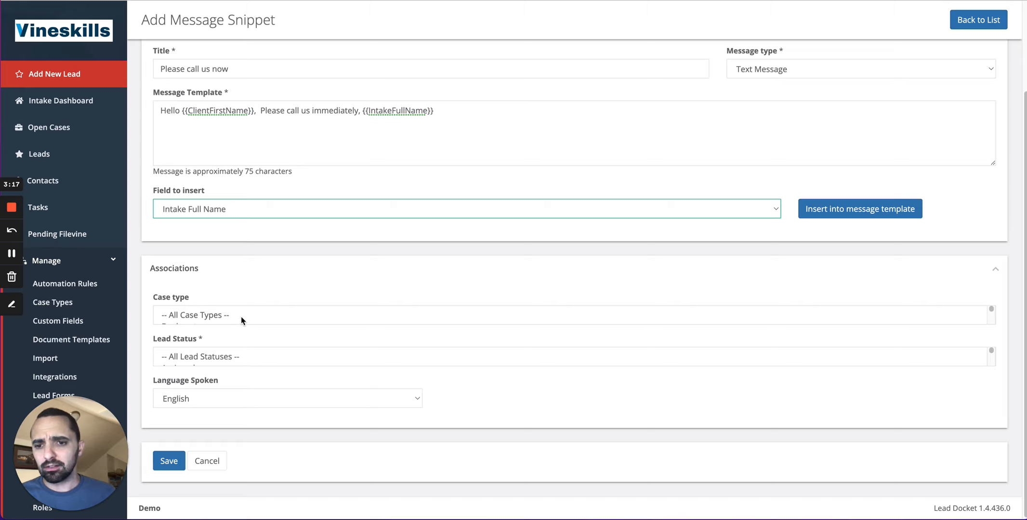
pyautogui.click(204, 316)
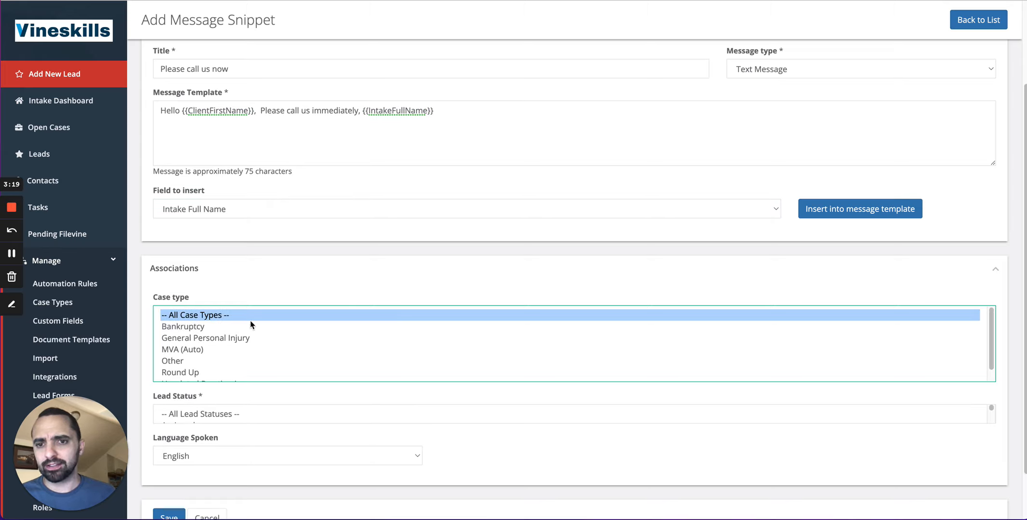
pyautogui.click(359, 116)
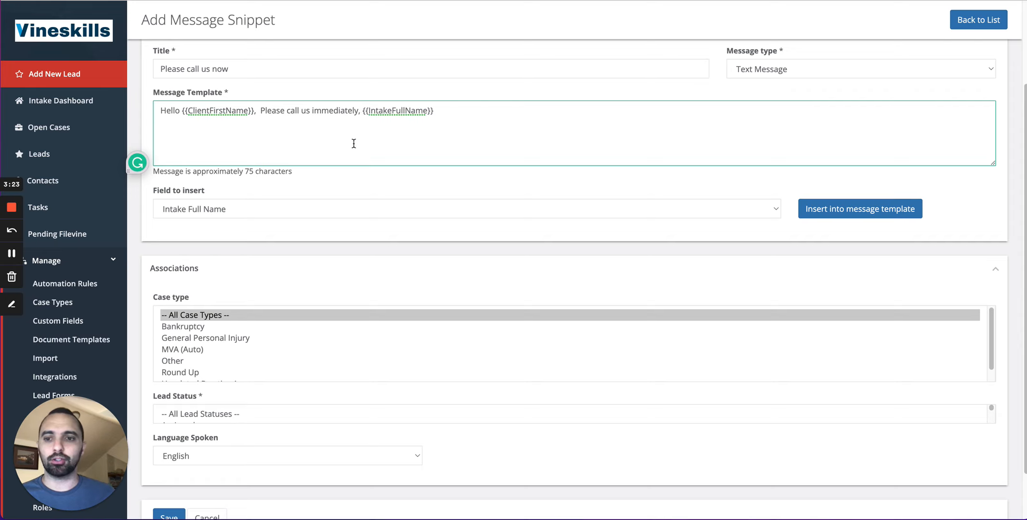
pyautogui.click(181, 348)
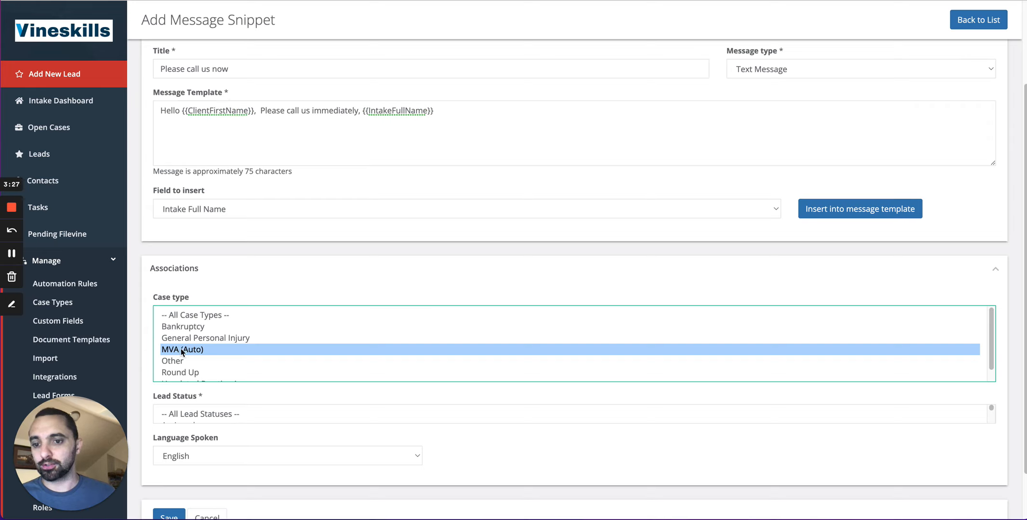
pyautogui.click(210, 323)
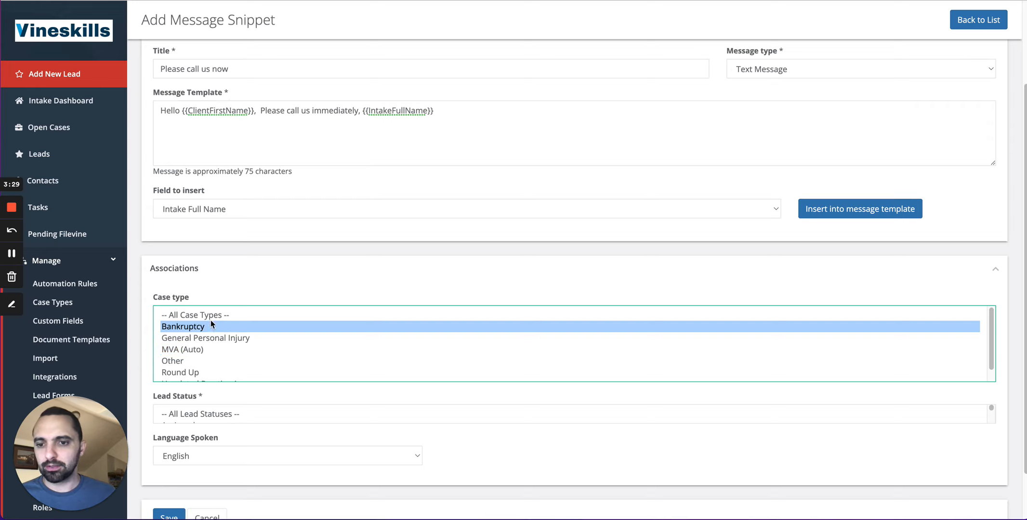
pyautogui.click(224, 316)
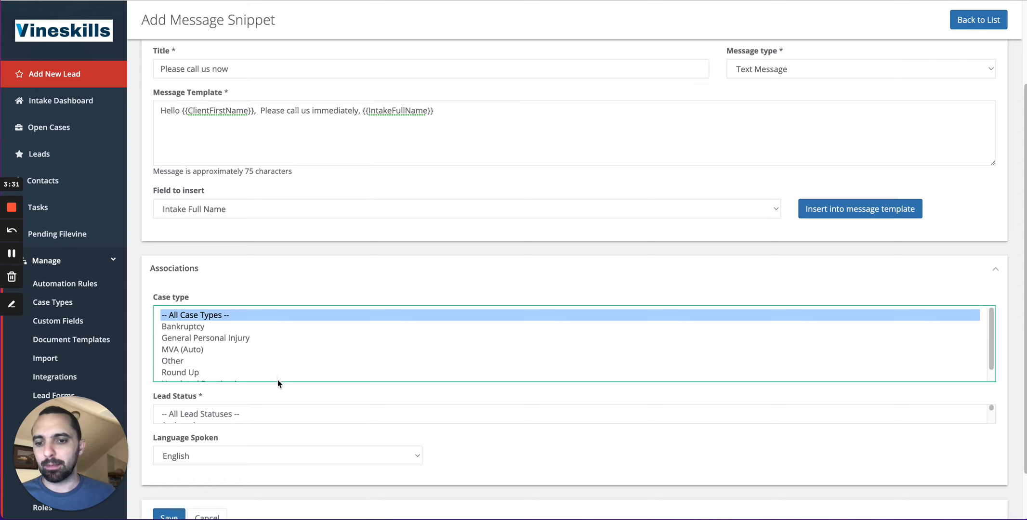
pyautogui.scroll(-1, 277, 379)
pyautogui.scroll(-2, 234, 417)
pyautogui.scroll(2, 212, 418)
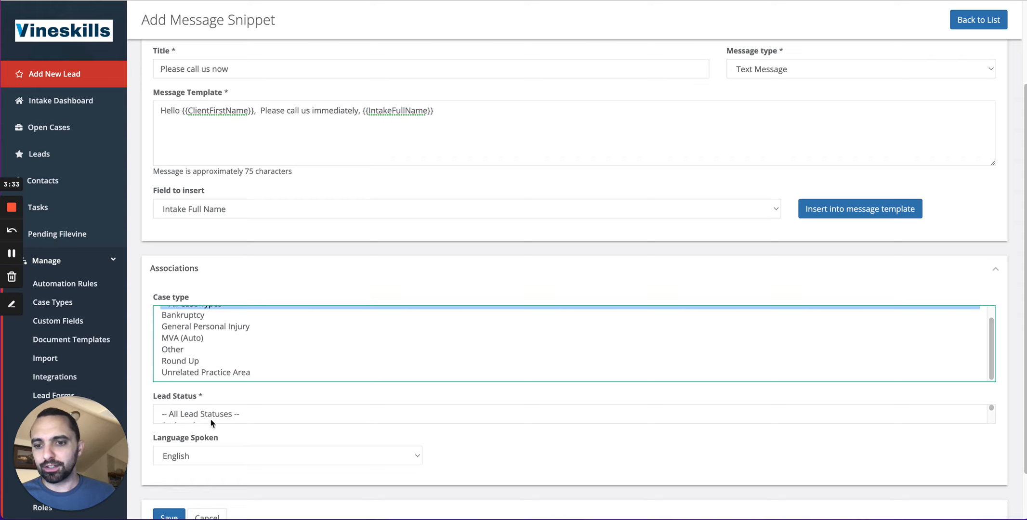
# Set the lead status association to All Lead Statuses and save the message snippet.
pyautogui.click(195, 420)
pyautogui.click(199, 430)
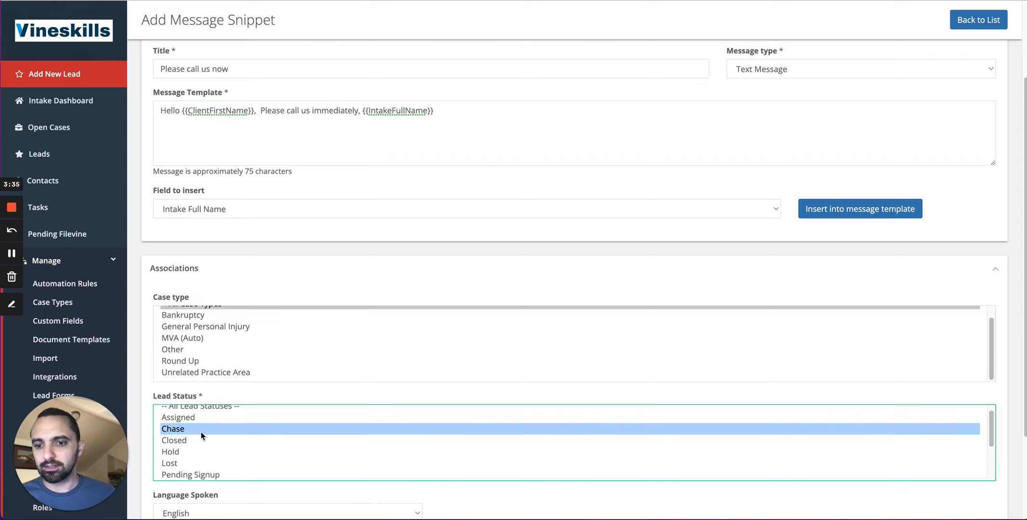
pyautogui.click(203, 442)
pyautogui.click(199, 455)
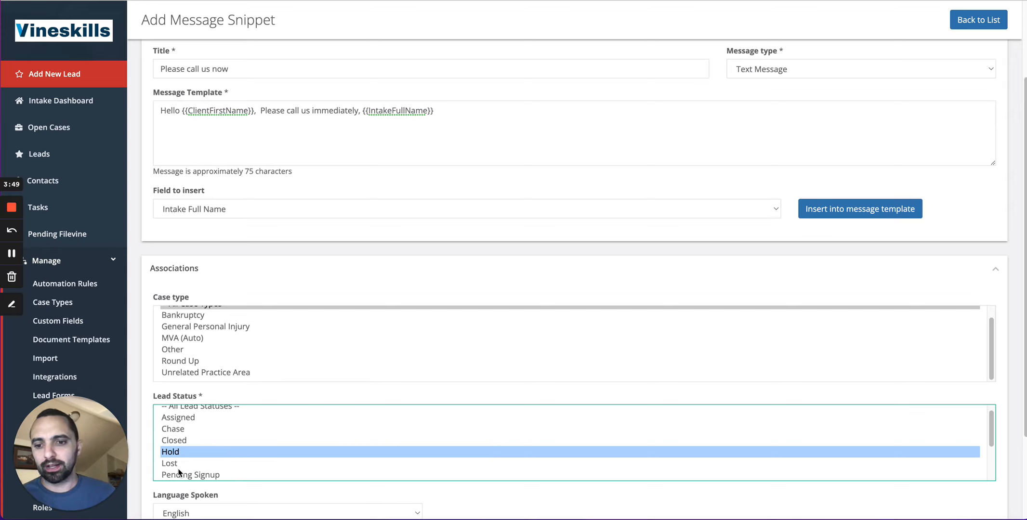
pyautogui.click(204, 462)
pyautogui.scroll(1, 217, 424)
pyautogui.click(218, 418)
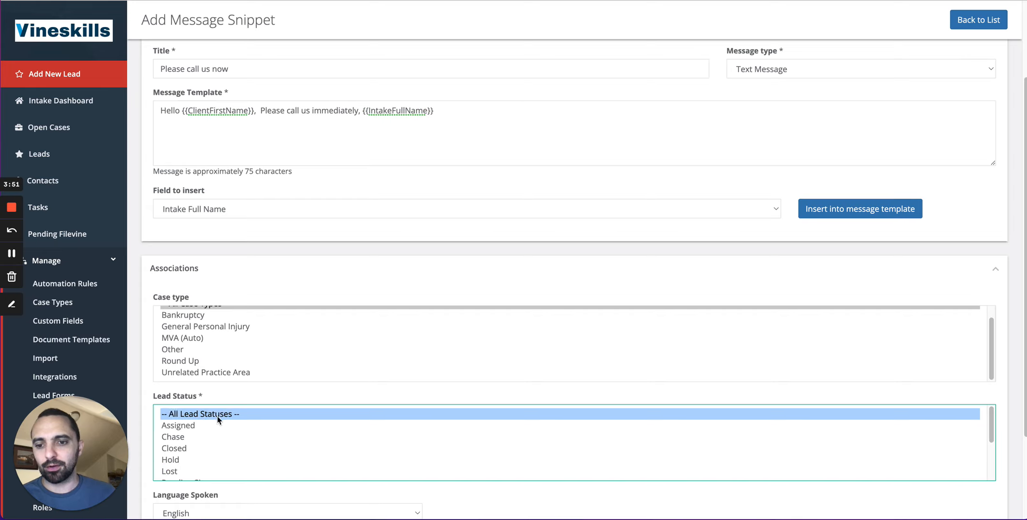
pyautogui.click(142, 414)
pyautogui.scroll(-2, 140, 423)
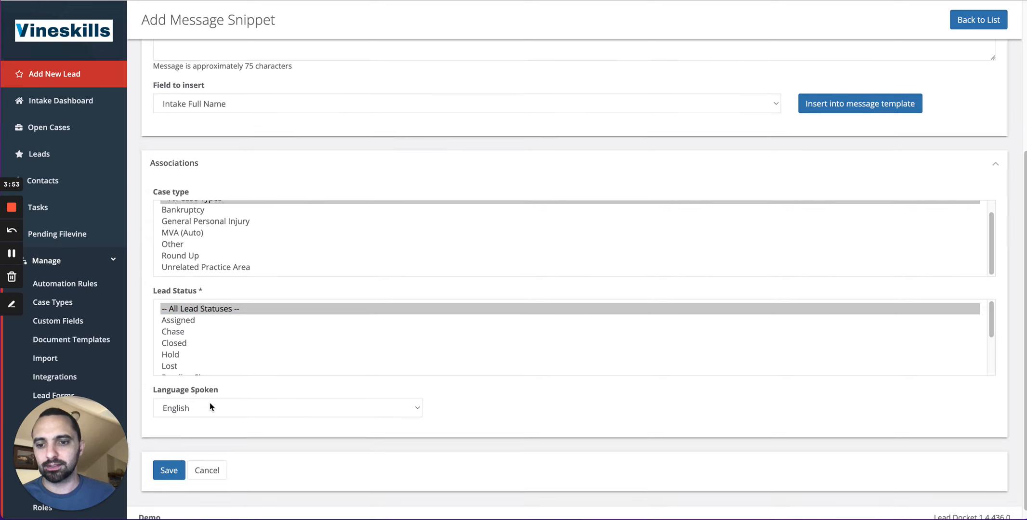
pyautogui.click(174, 479)
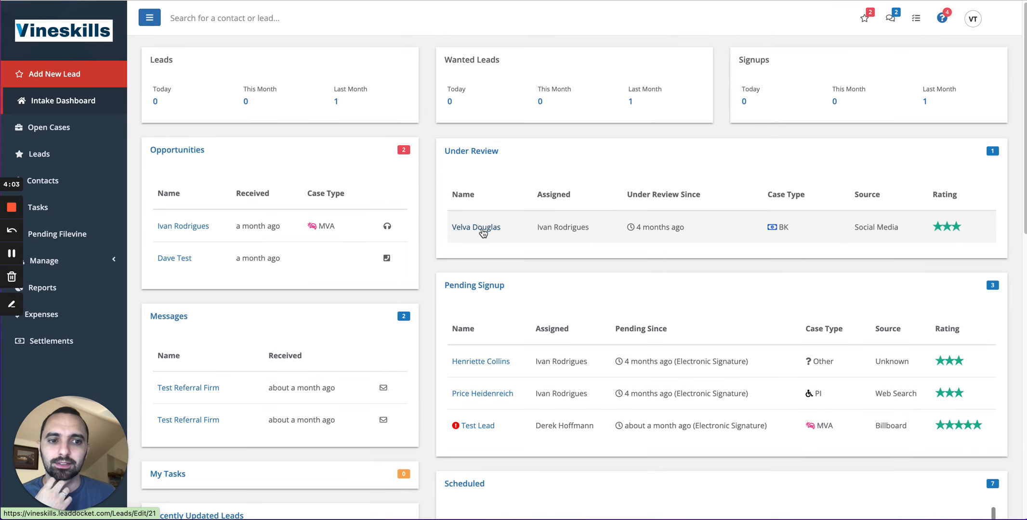
# Open the under-review lead's messages and start composing a new text message.
pyautogui.click(482, 229)
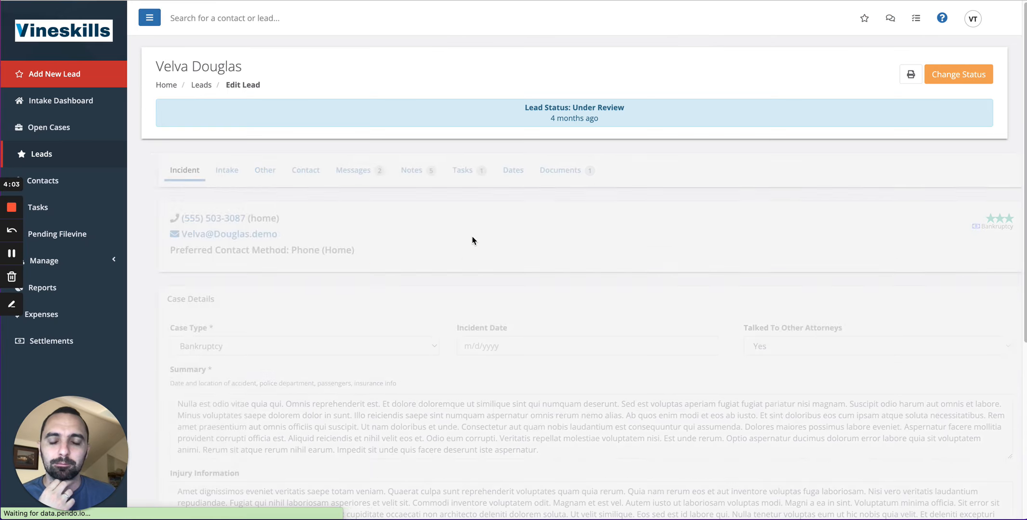
pyautogui.click(358, 179)
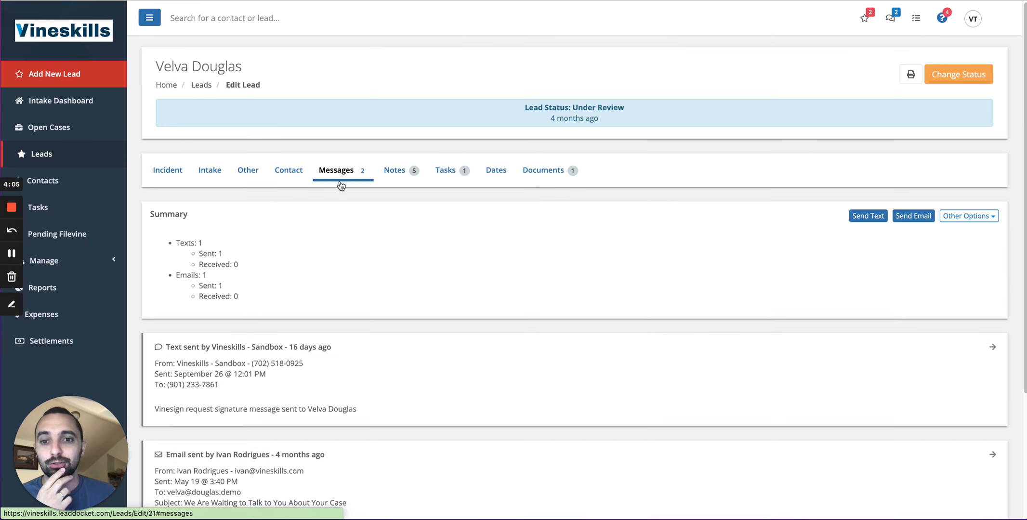
pyautogui.click(863, 222)
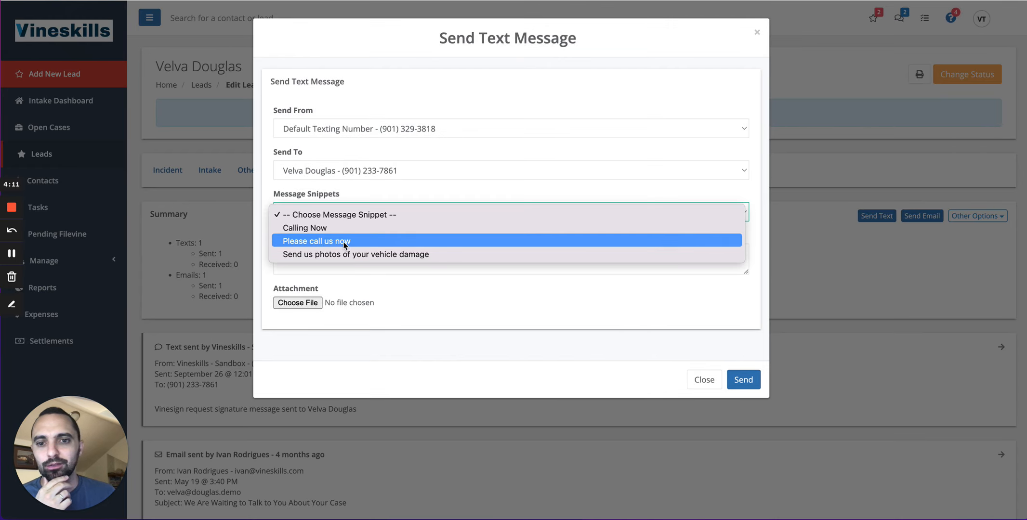
# Choose the 'Please call us now' snippet, inspect the merged name values in the message, and close without sending.
pyautogui.click(345, 242)
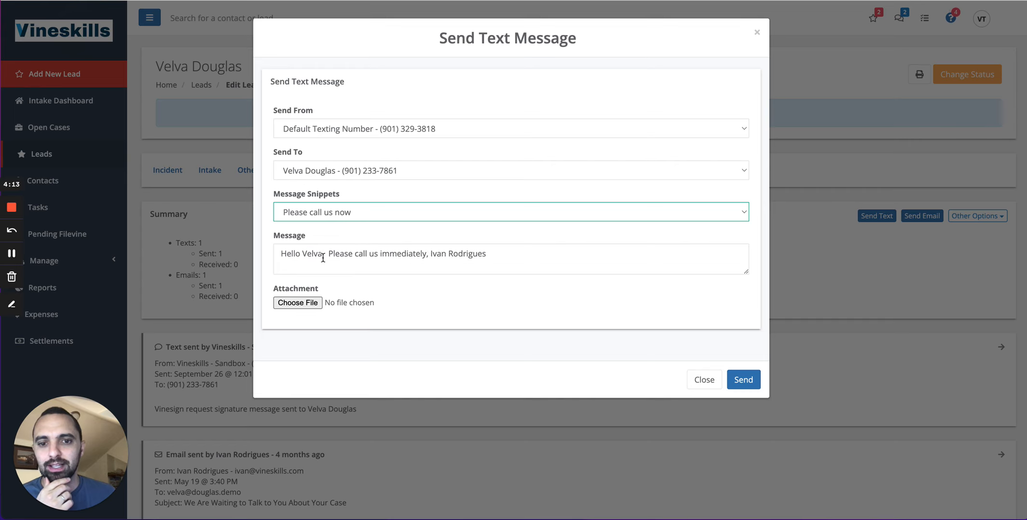
pyautogui.moveTo(322, 257); pyautogui.dragTo(302, 256)
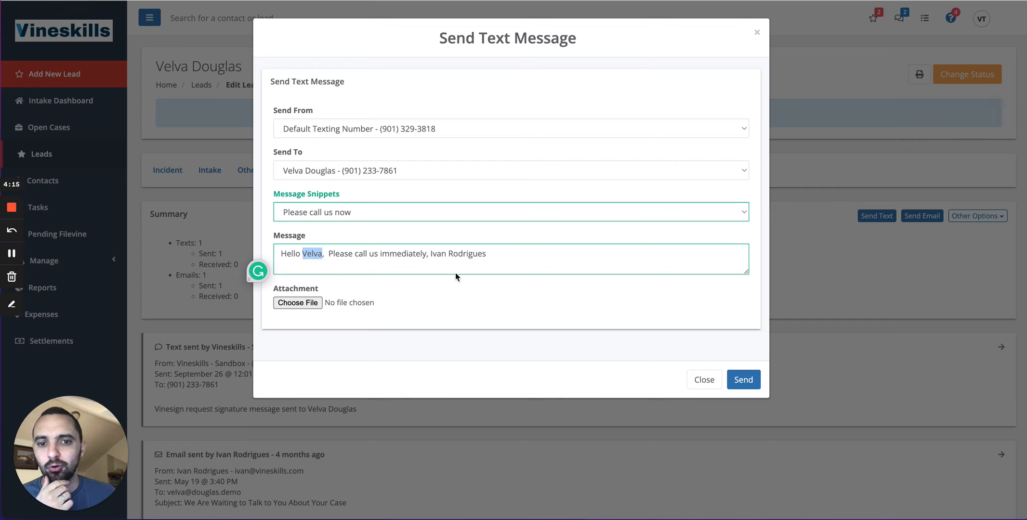
pyautogui.moveTo(486, 255); pyautogui.dragTo(429, 255)
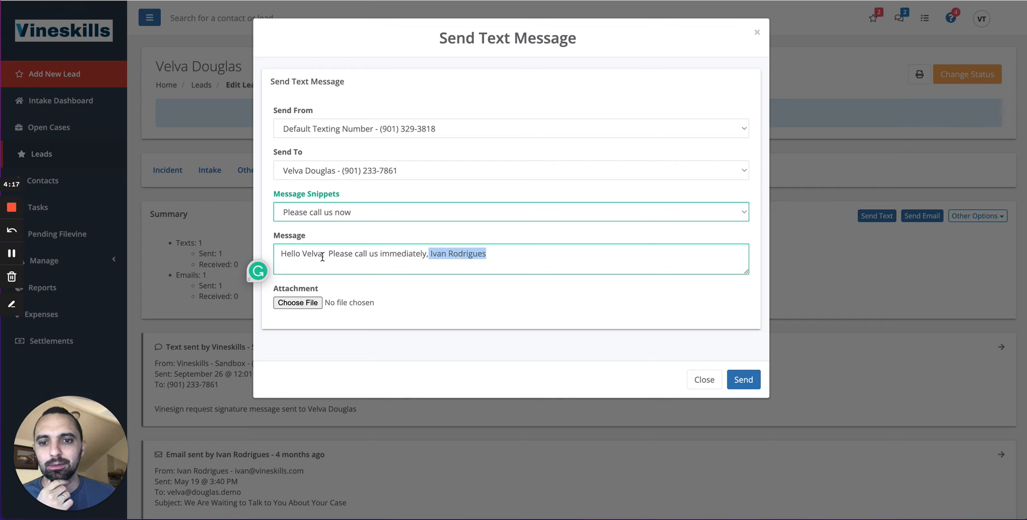
pyautogui.moveTo(322, 256); pyautogui.dragTo(302, 256)
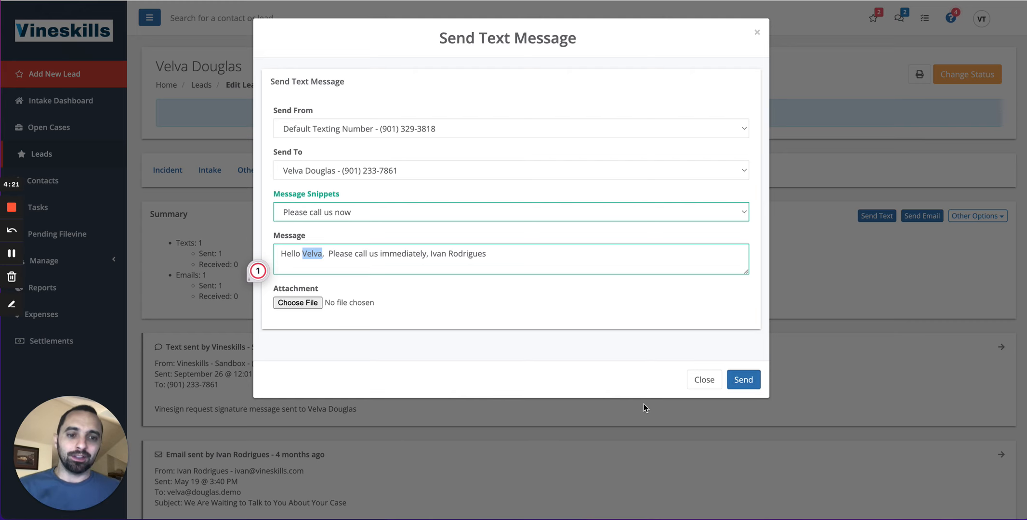
pyautogui.click(703, 381)
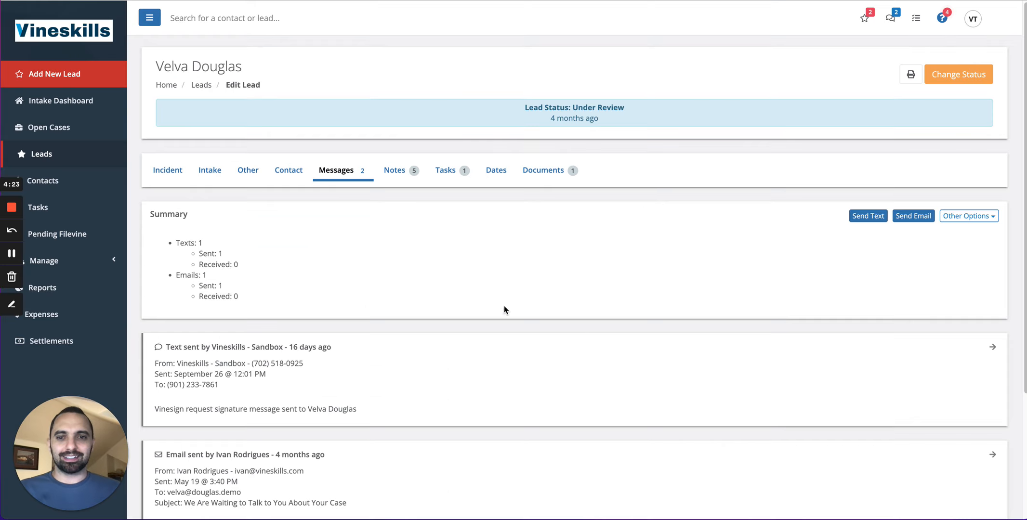